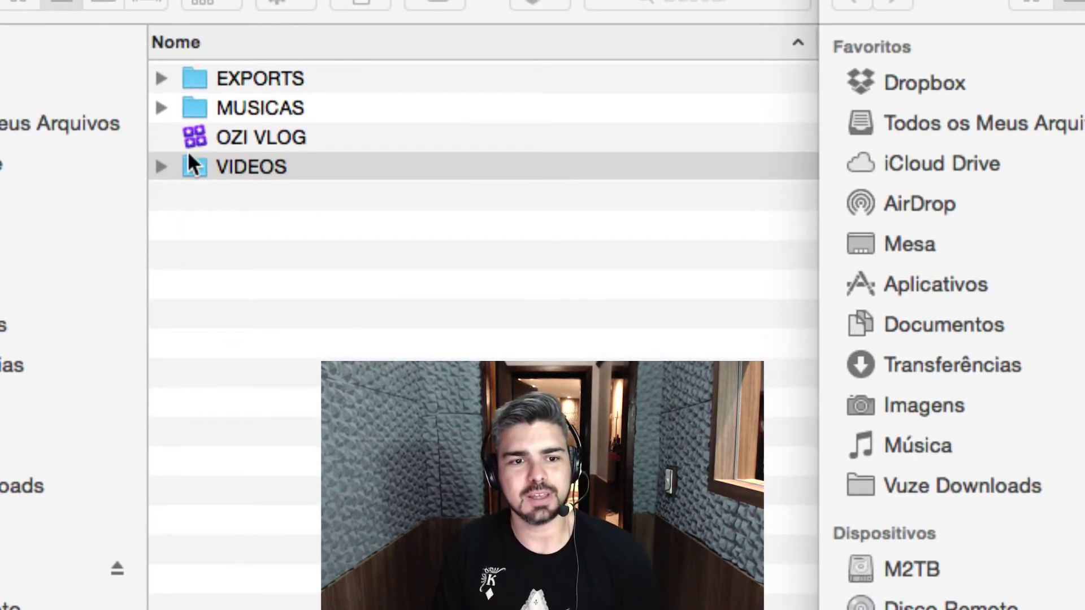
Examine the contents of the VIDEOS, MUSICAS and EXPORTS folders of the vlog project.
left_click(157, 167)
left_click(162, 166)
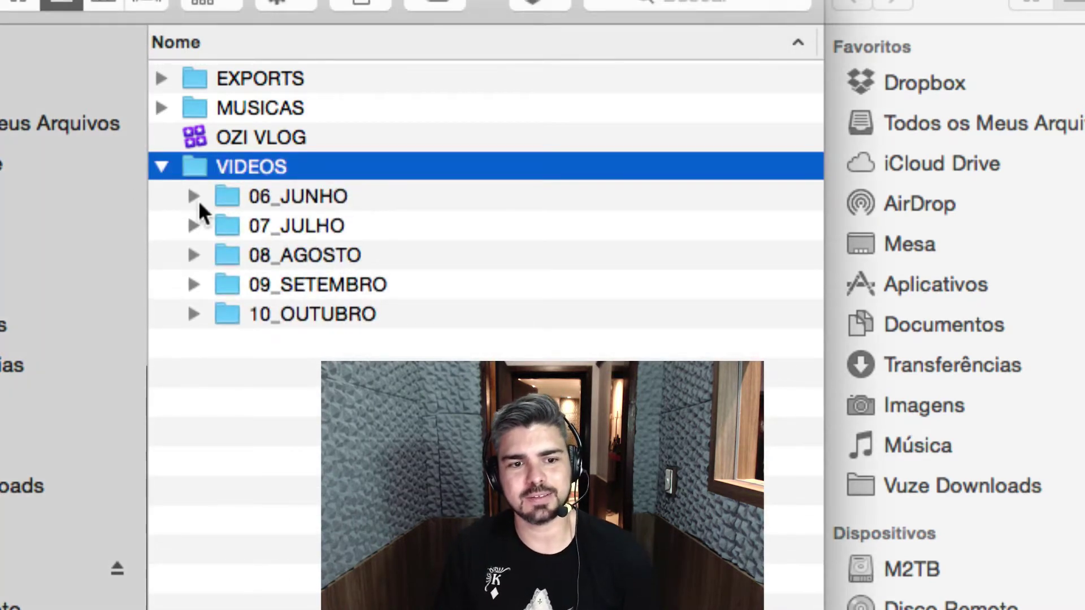
left_click(161, 168)
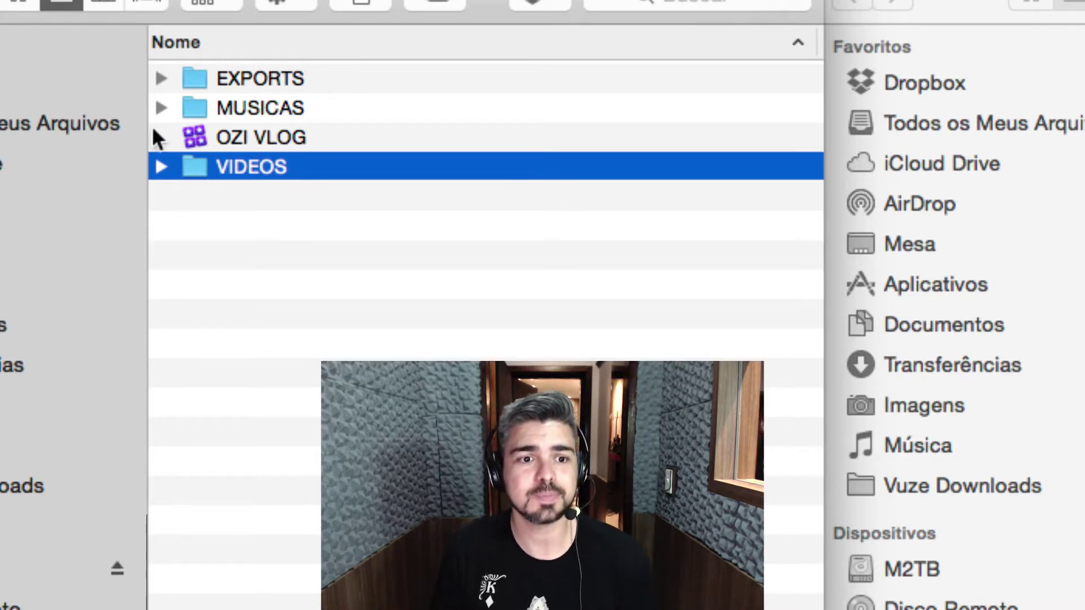
left_click(158, 107)
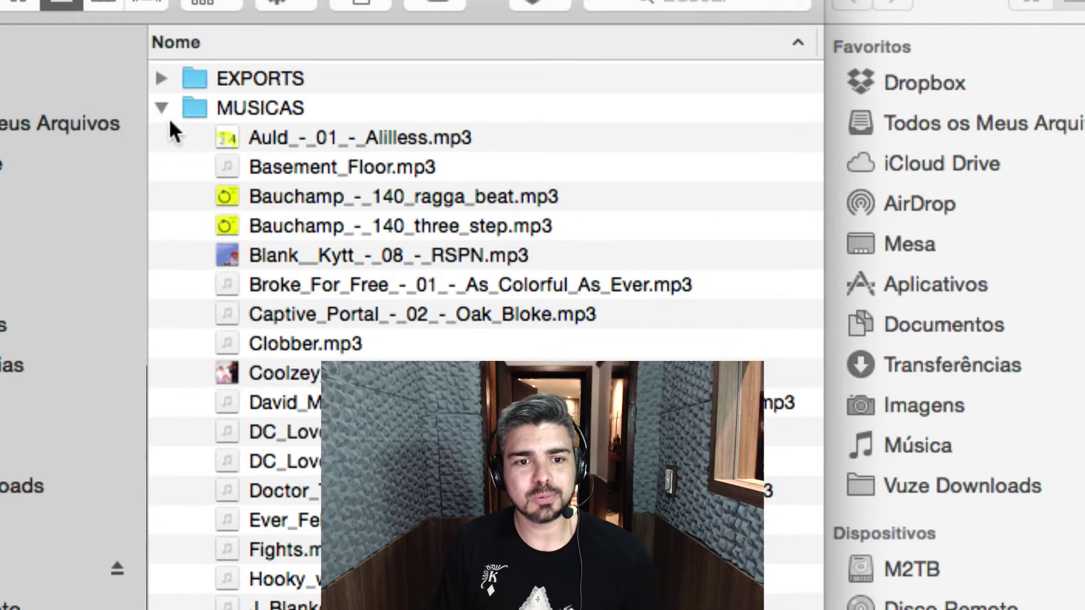
scroll(223, 185, "down", 5)
scroll(223, 185, "up", 5)
left_click(159, 107)
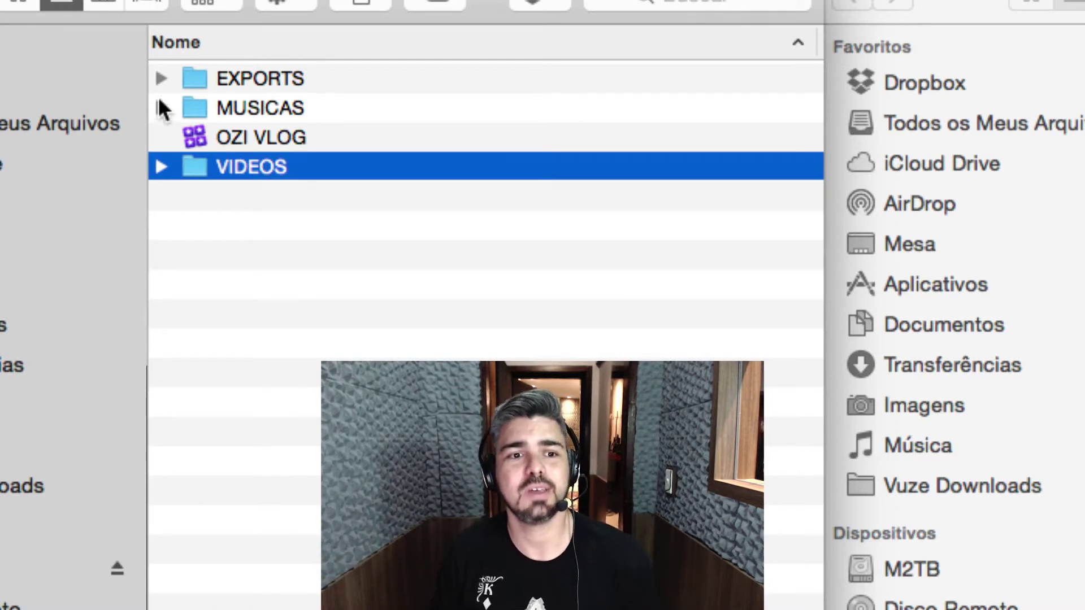
left_click(161, 78)
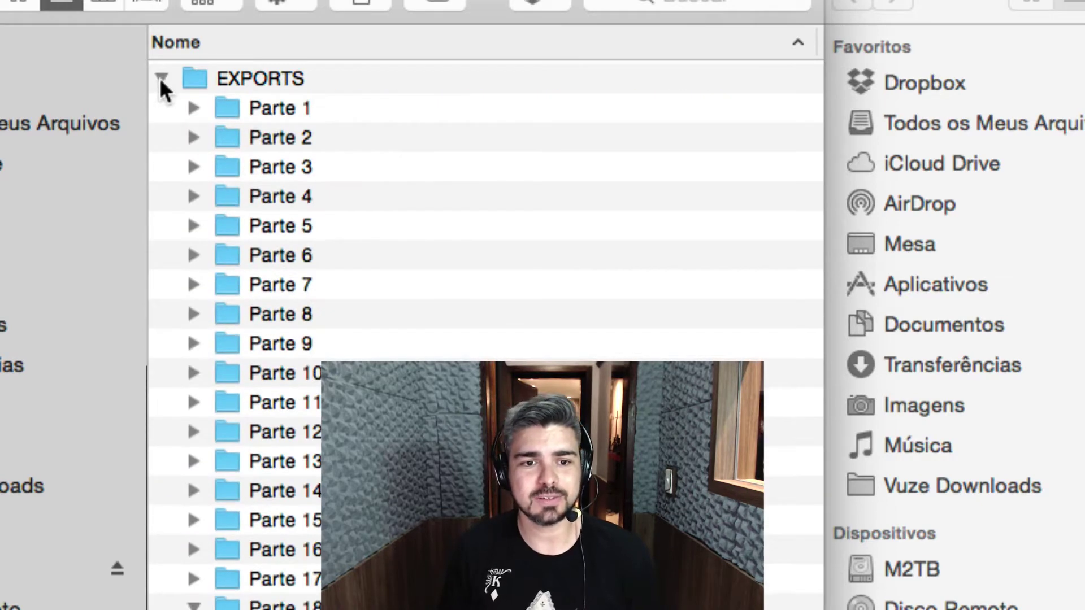
scroll(204, 220, "up", 1)
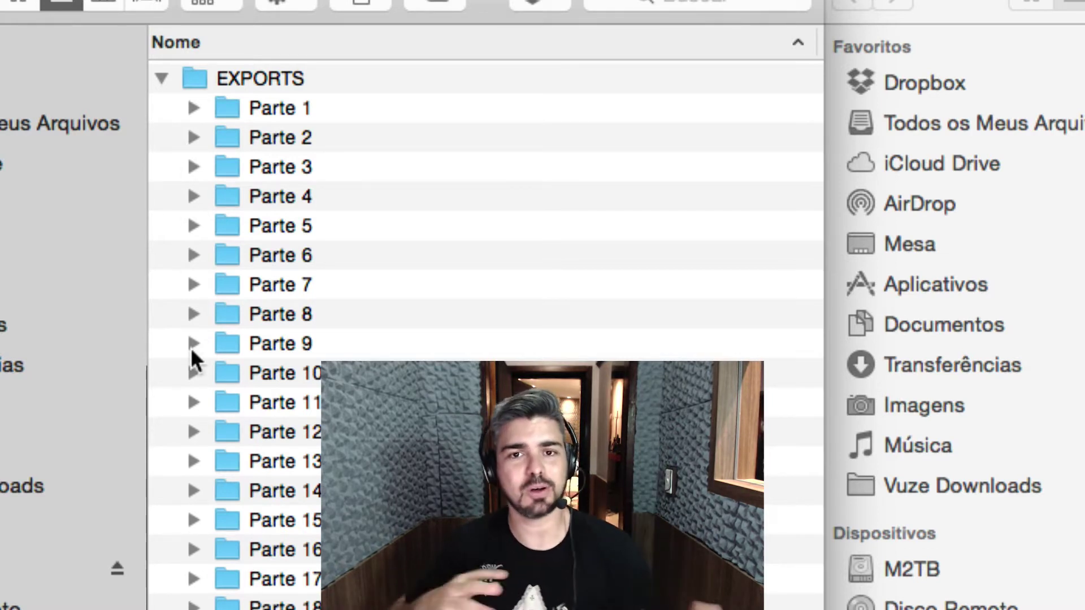
left_click(157, 78)
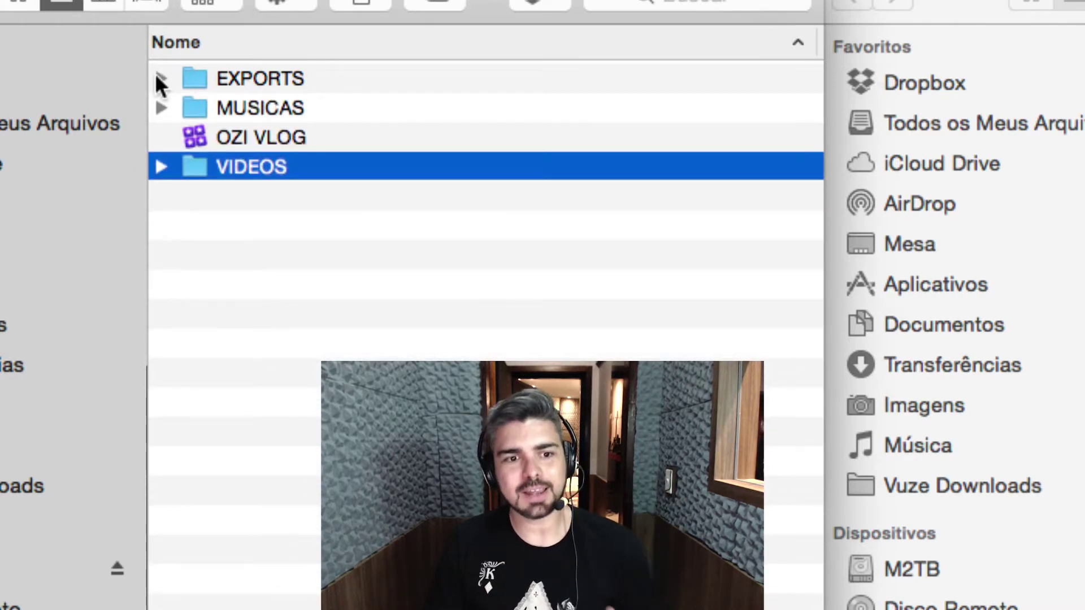
Look through the monthly folders in VIDEOS and the dated folders inside 10_OUTUBRO.
left_click(158, 167)
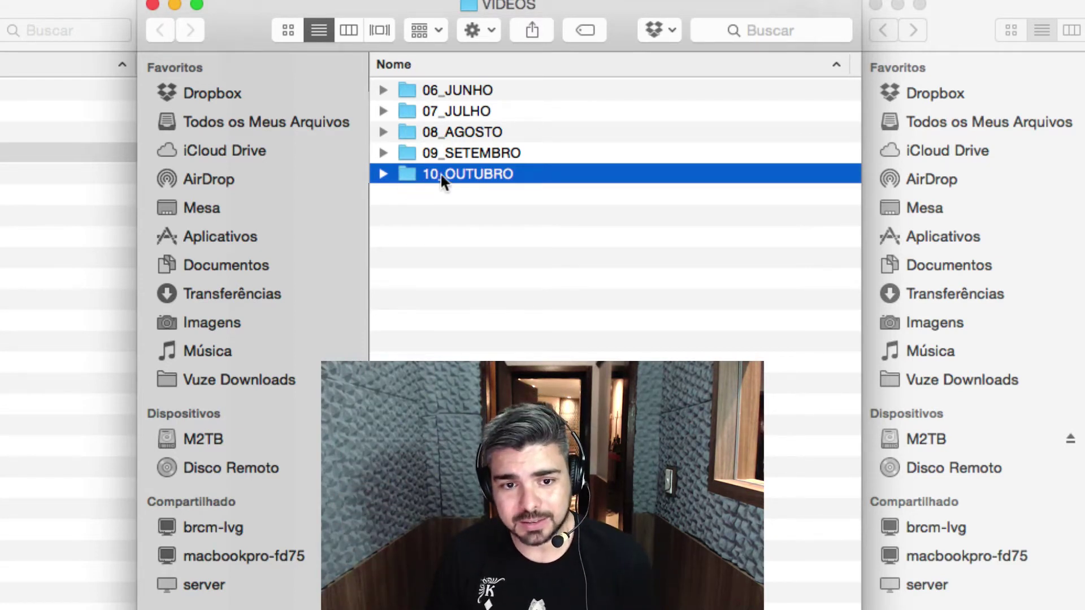
left_click(384, 174)
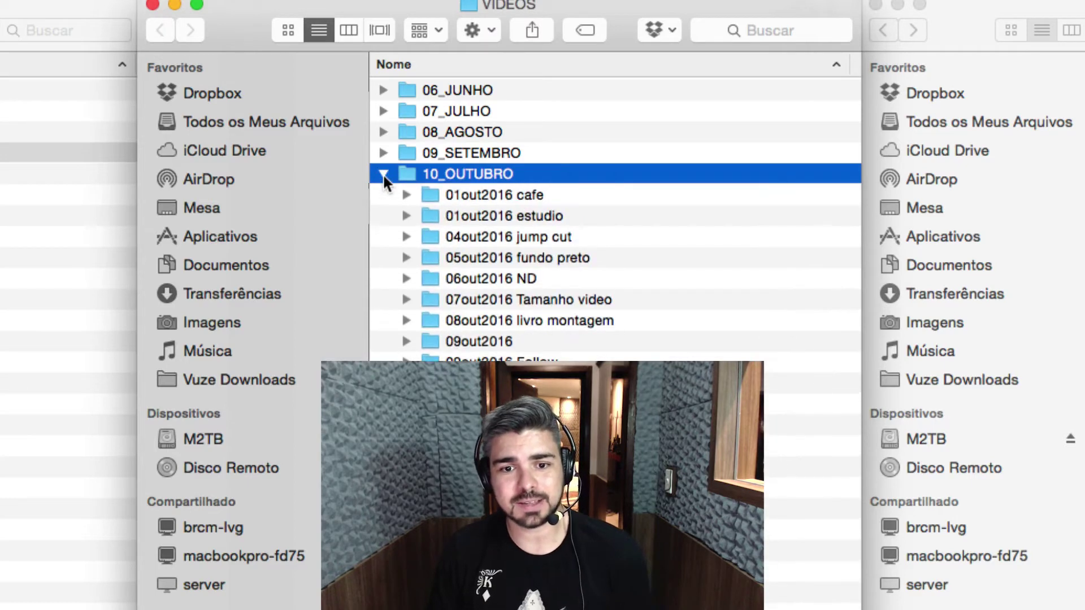
left_click(384, 174)
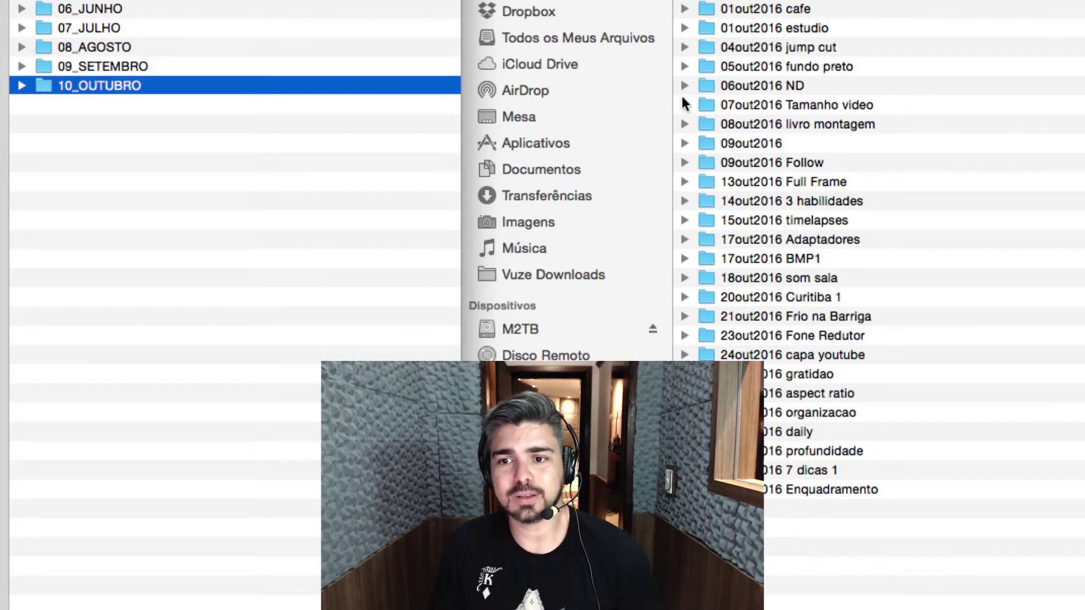
Look through the 05out2016 fundo preto folder, previewing its clips 20161005_183406.mp4 and MVI_1936.MP4.
left_click(685, 66)
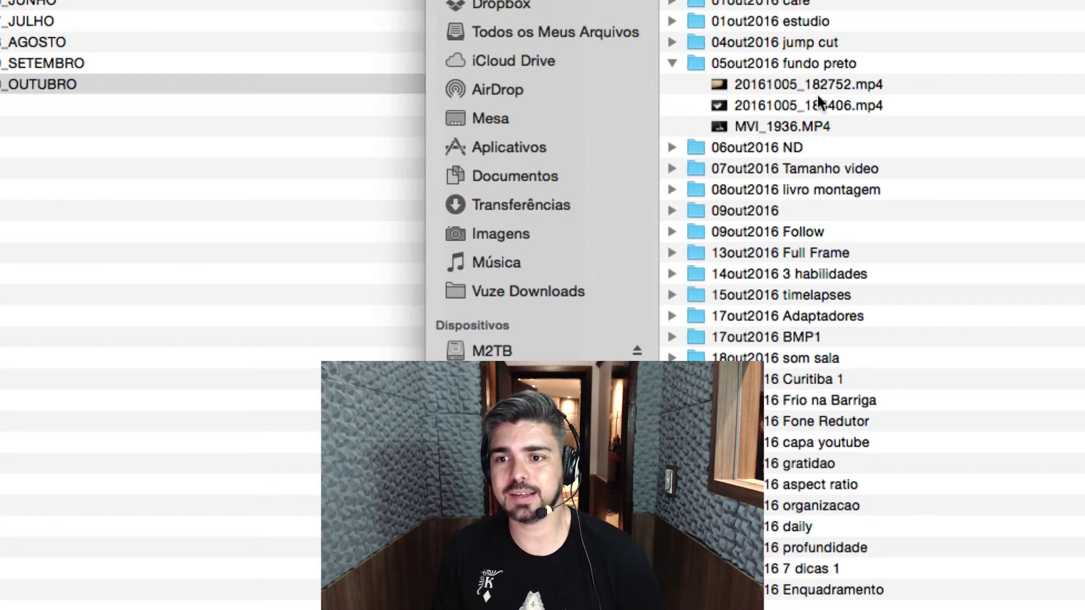
left_click(809, 84)
left_click(802, 111)
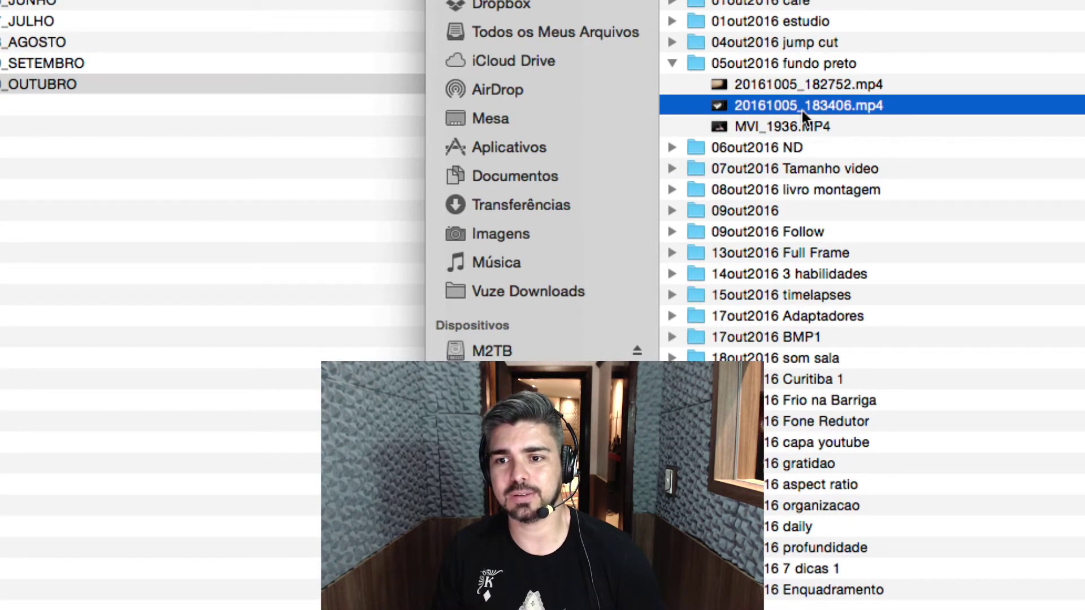
key("space")
key("space")
key("Up")
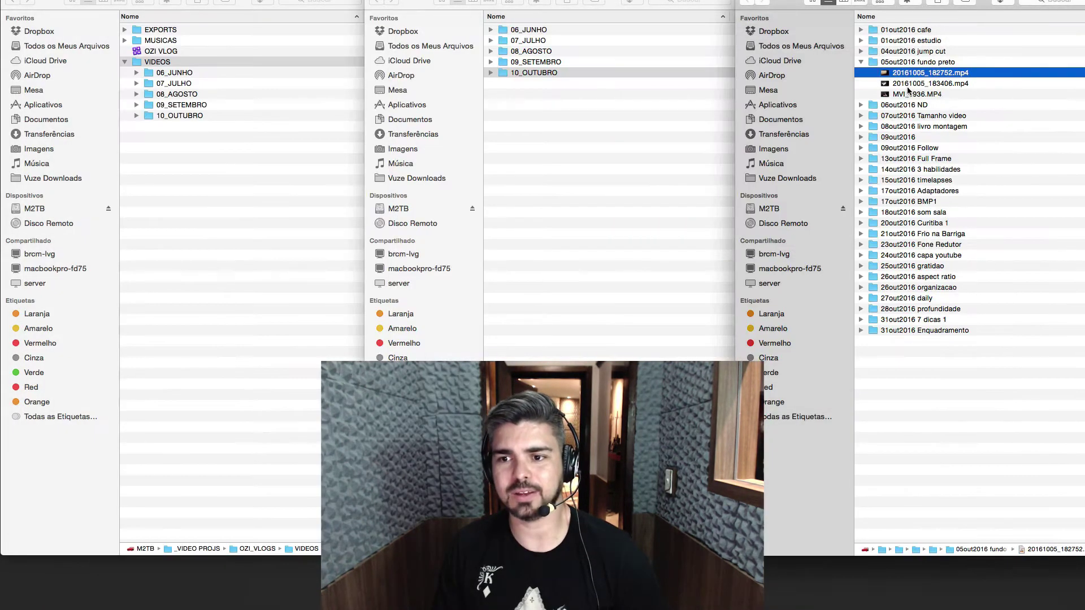
left_click(908, 86)
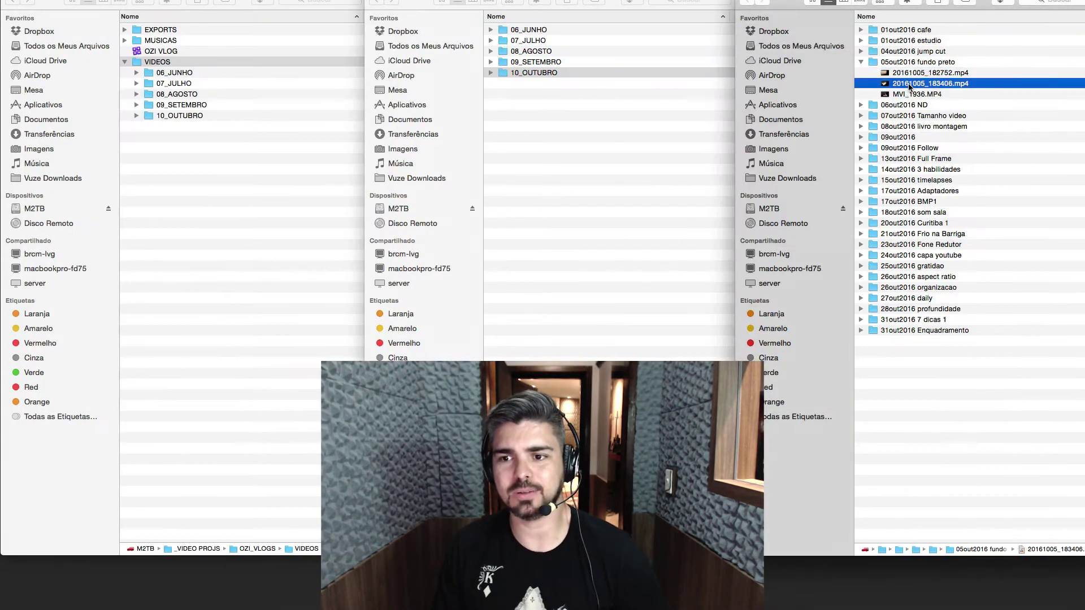
key("space")
key("space")
left_click(906, 104)
left_click(906, 96)
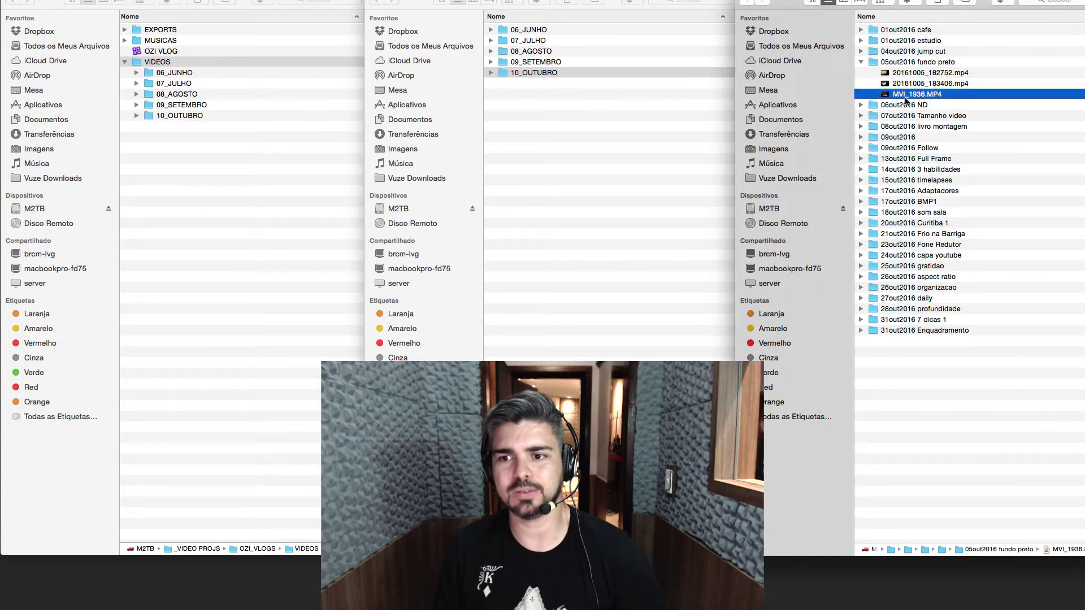
key("space")
key("space")
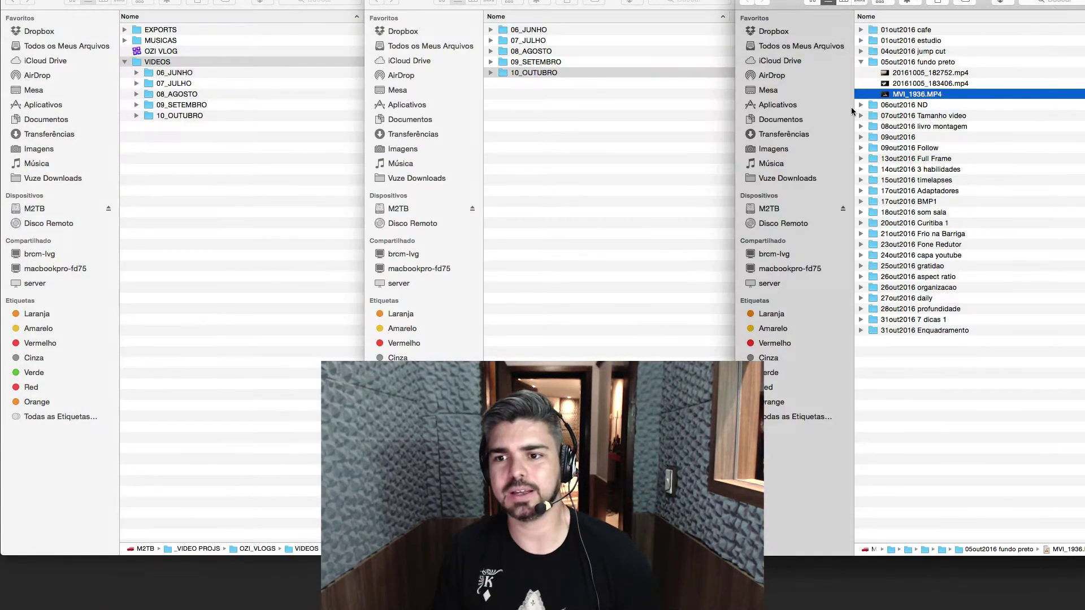
left_click(861, 62)
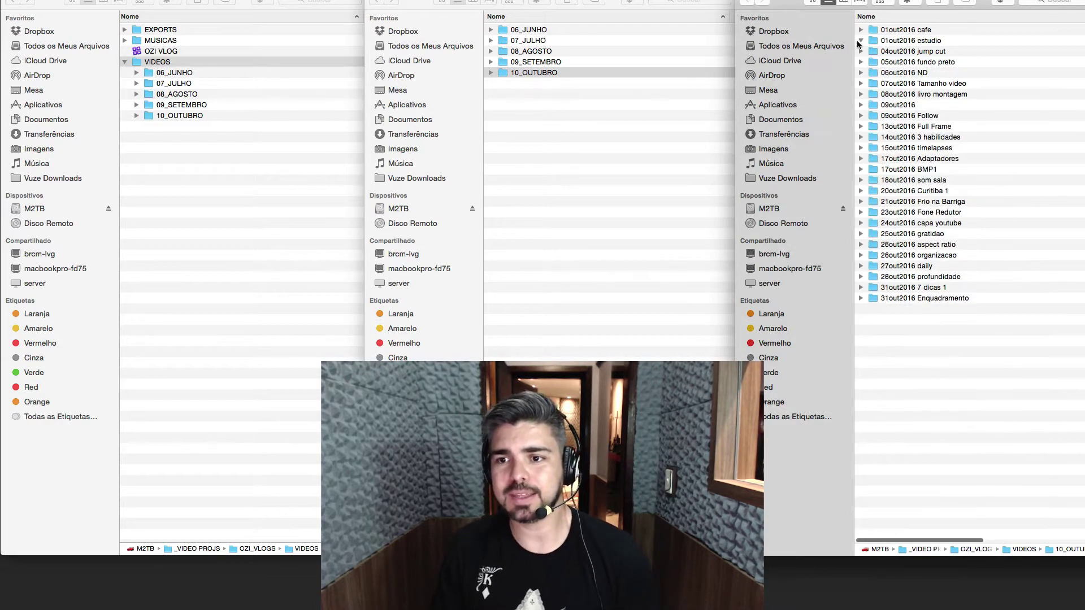
Examine the contents of the 01out2016 estudio folder, including its Videos subfolder.
left_click(860, 41)
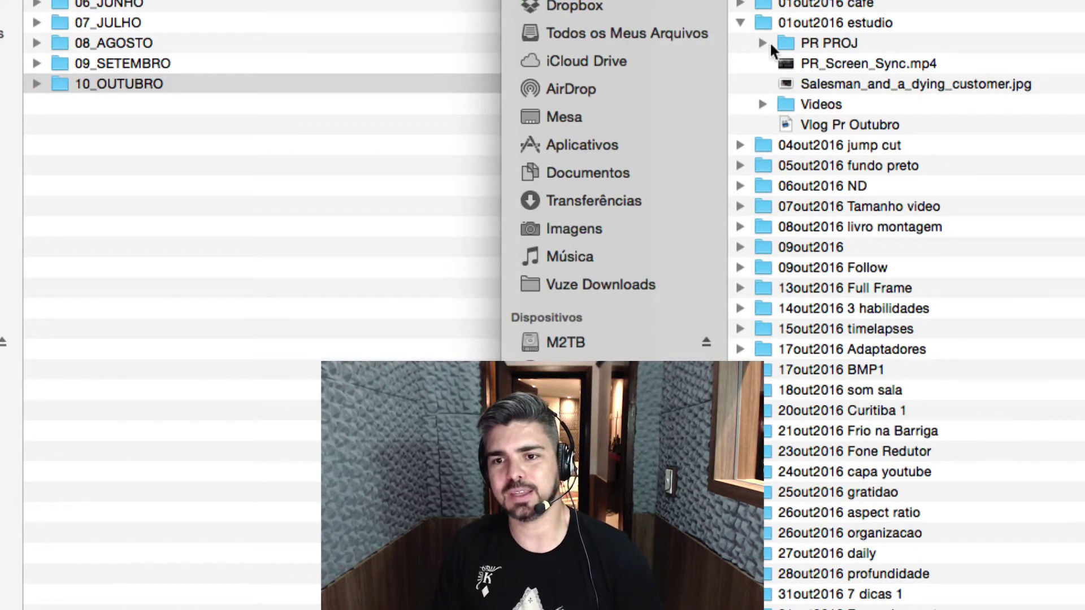
left_click(763, 103)
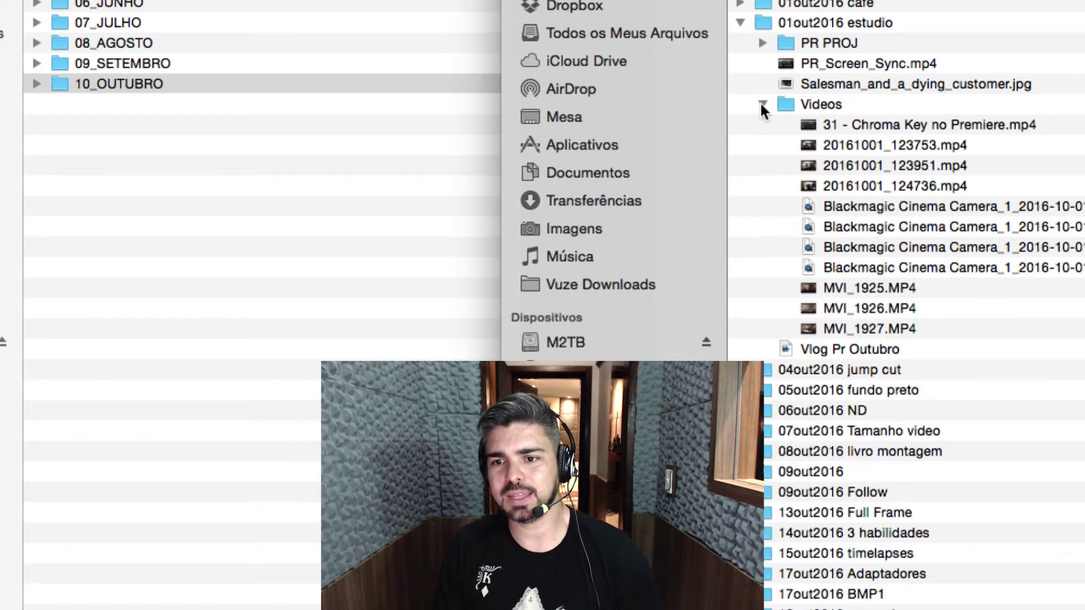
left_click(763, 104)
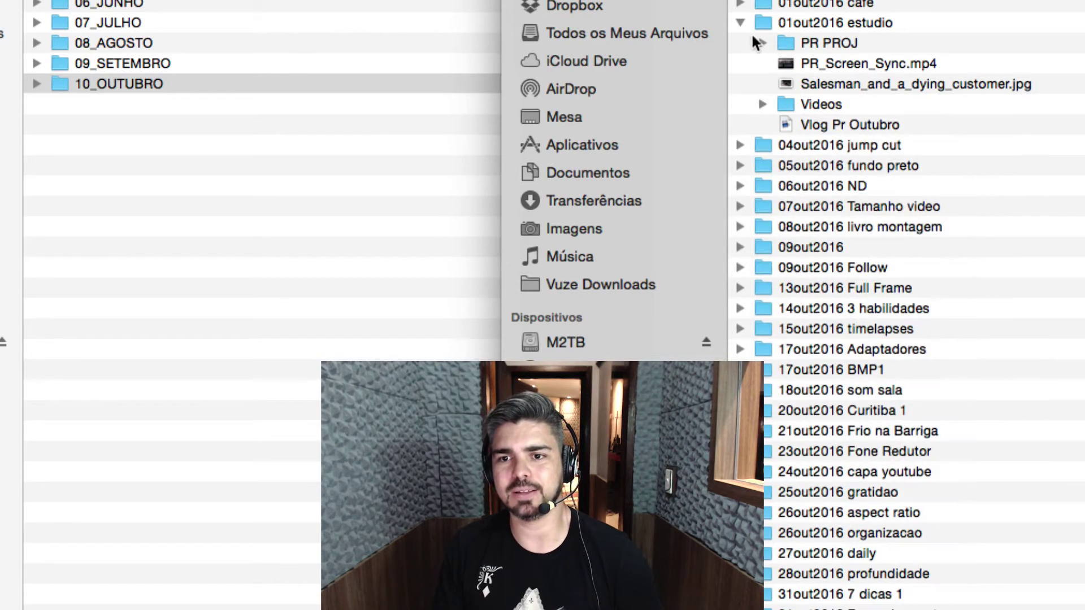
left_click(738, 24)
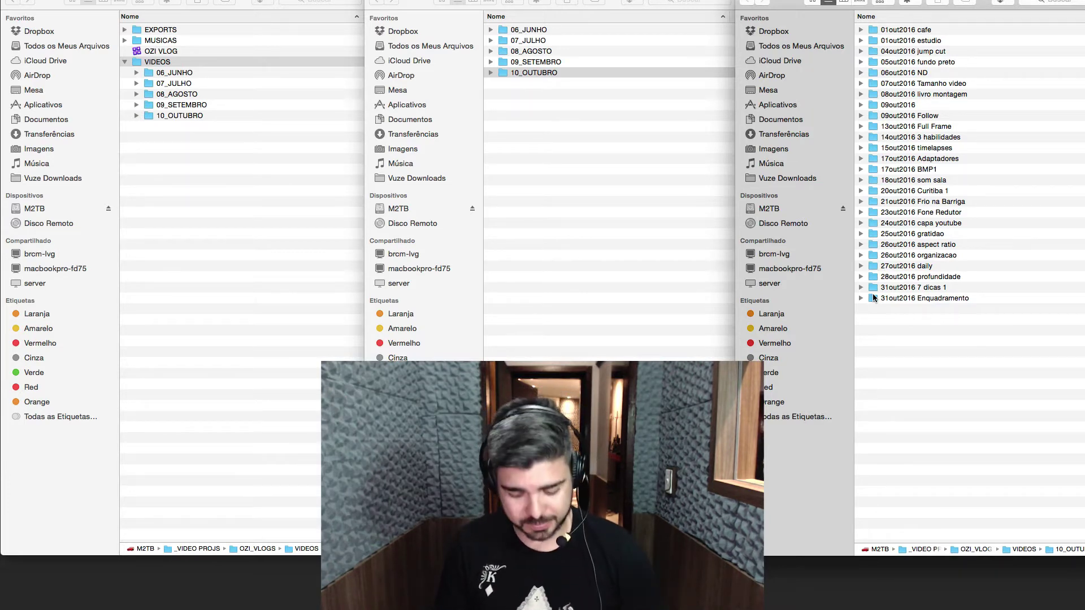
Create a folder named PROJETO VLOG on the desktop (Mesa) using a new file browser window.
key("super+n")
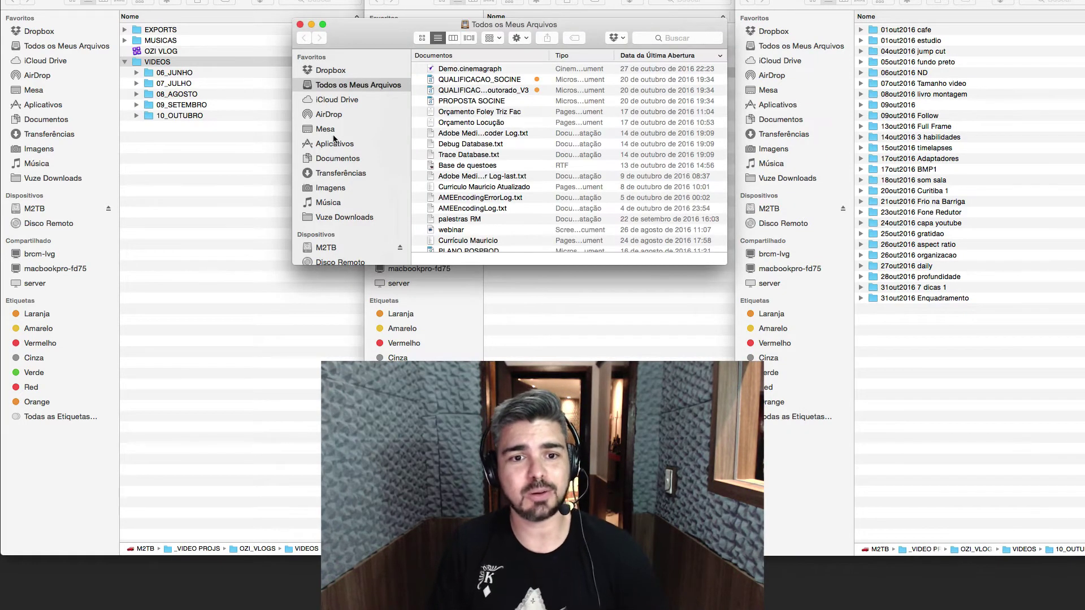
left_click(327, 129)
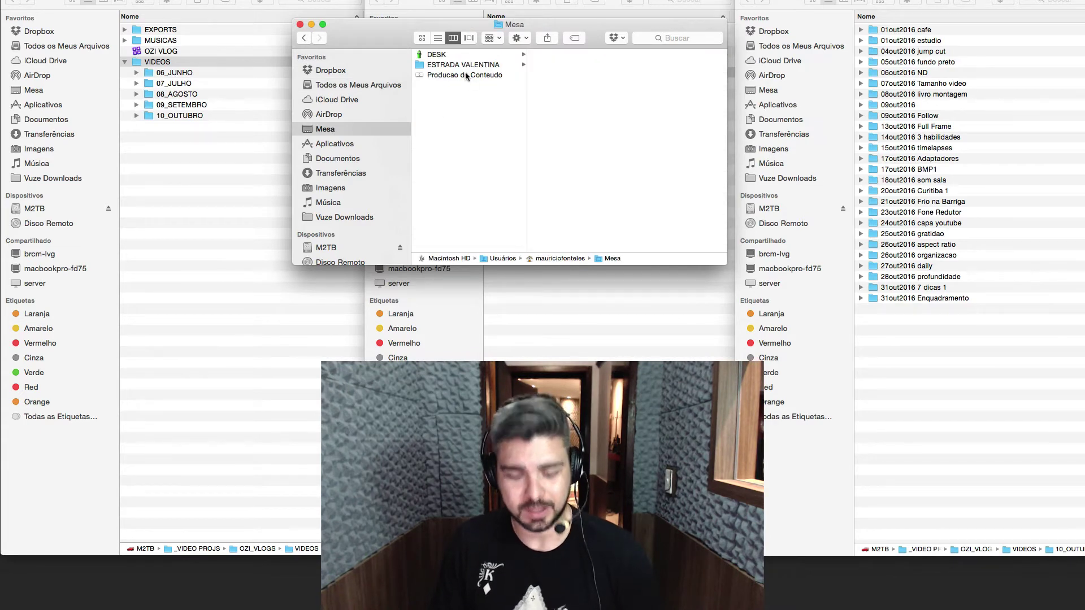
right_click(457, 123)
left_click(484, 129)
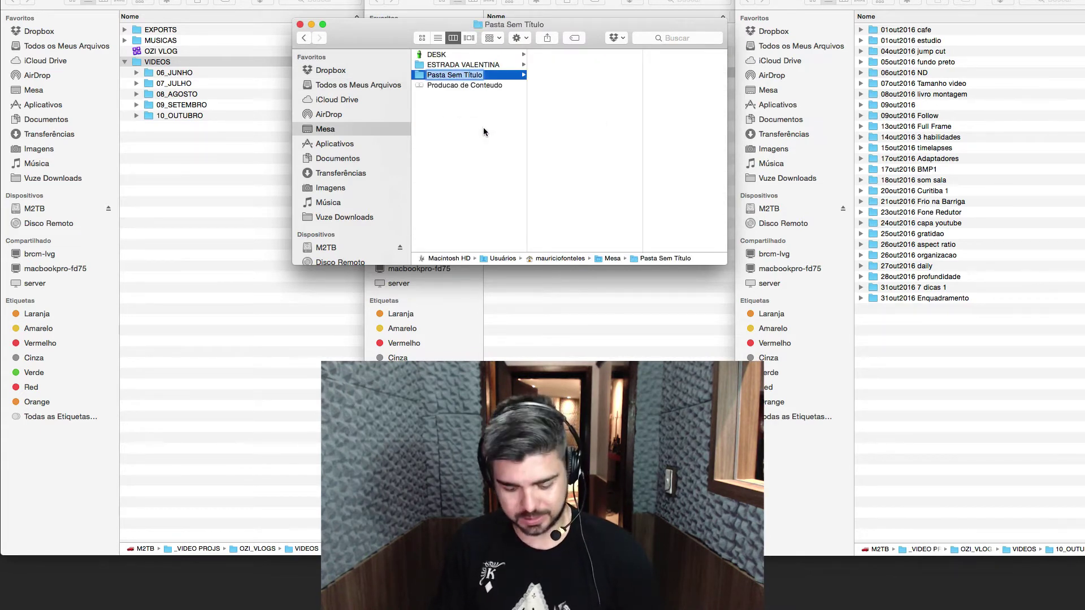
type("PROE")
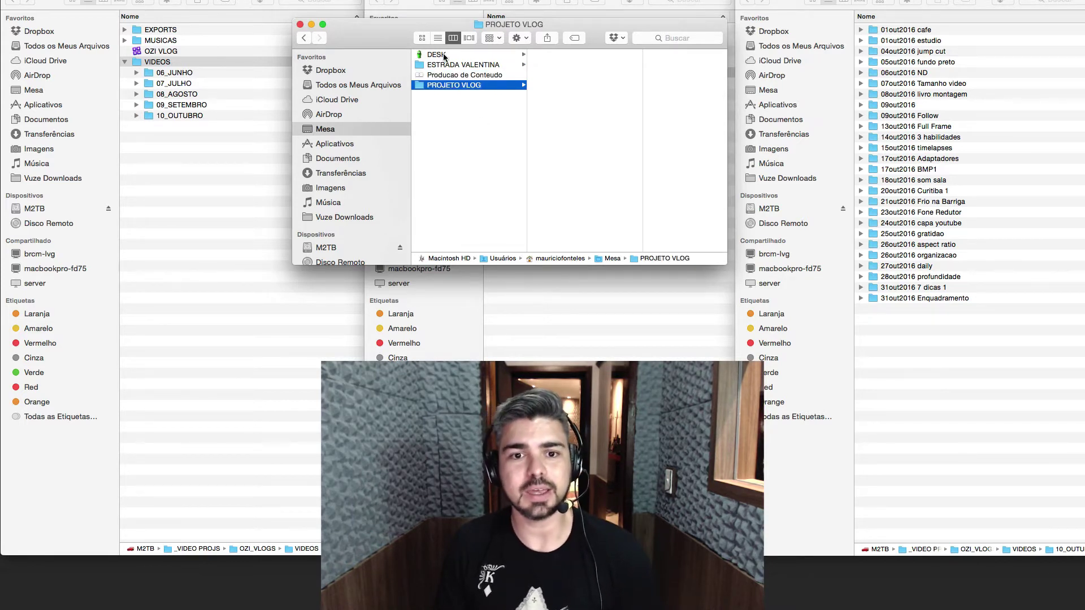
Show the PROJETO VLOG folder as a list and create a VIDEOS subfolder in it.
key("super+2")
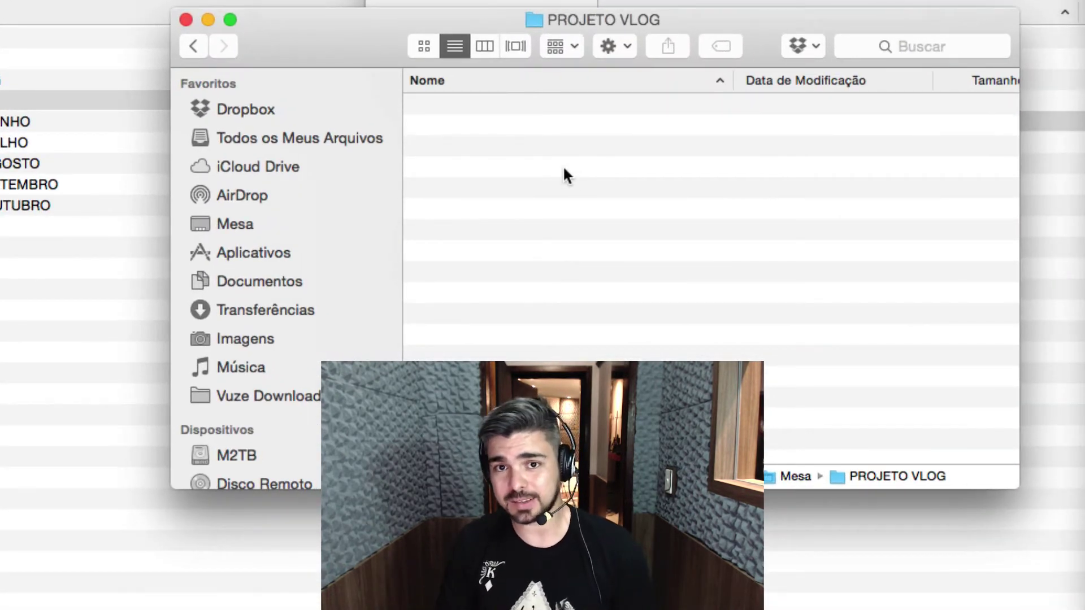
right_click(544, 168)
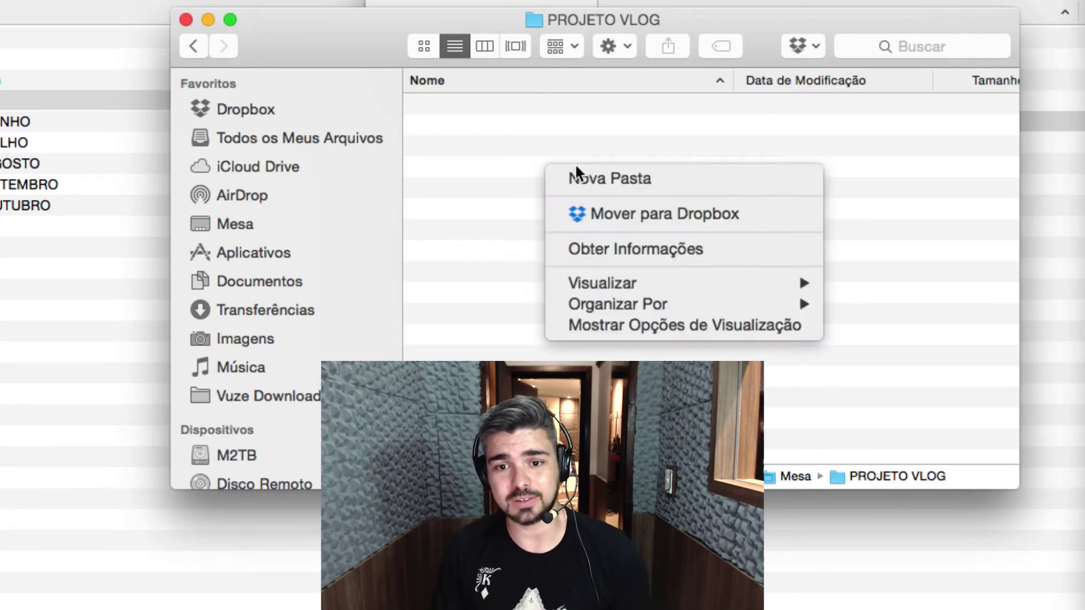
left_click(596, 175)
type("VIDEOS")
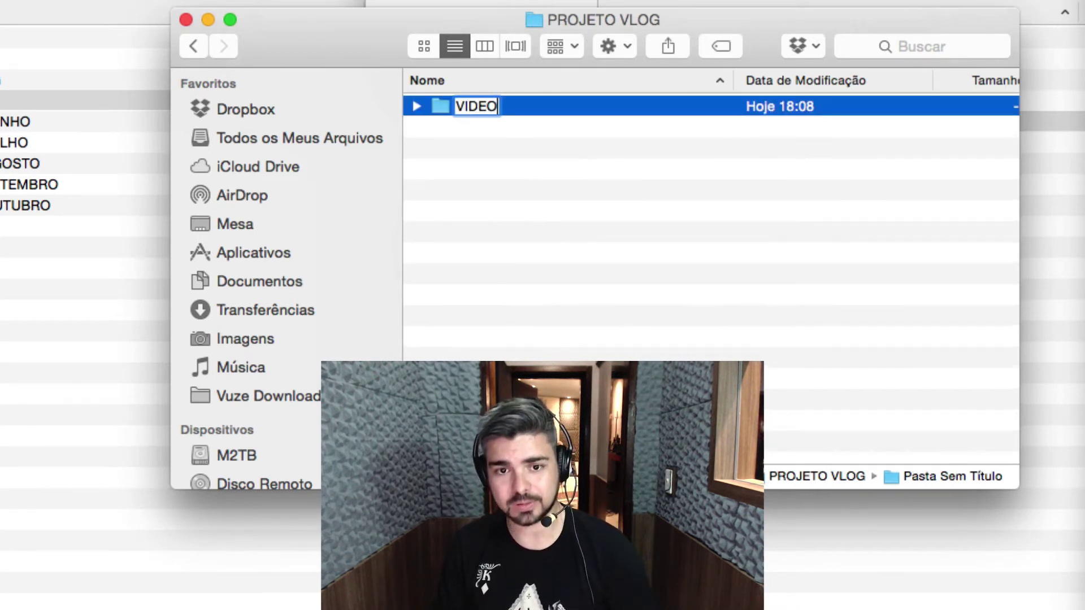
key("Return")
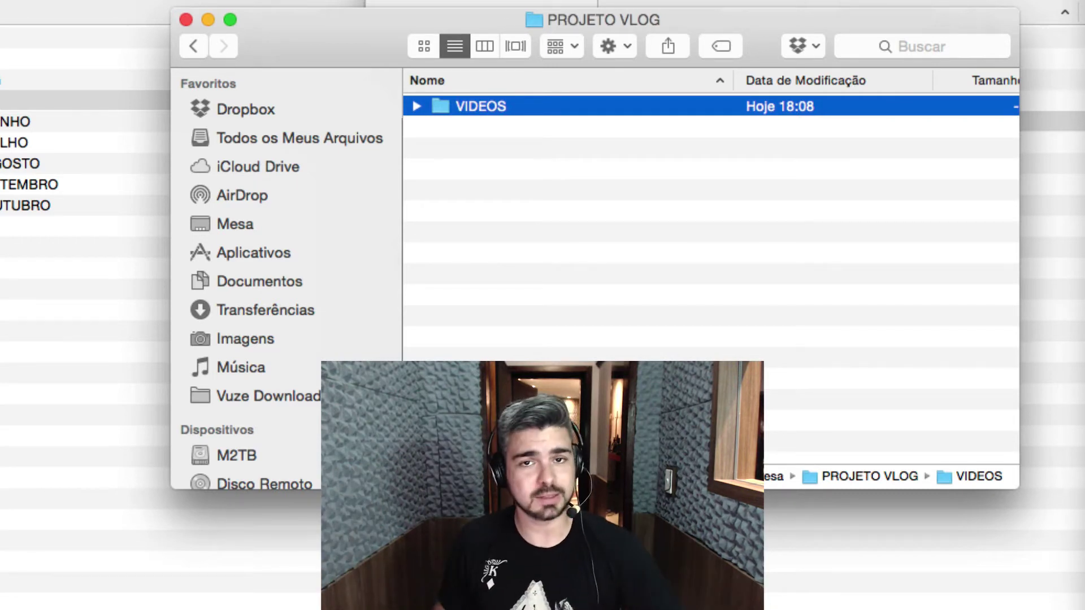
Create a subfolder named AUDIOS inside PROJETO VLOG.
left_click(566, 155)
right_click(566, 156)
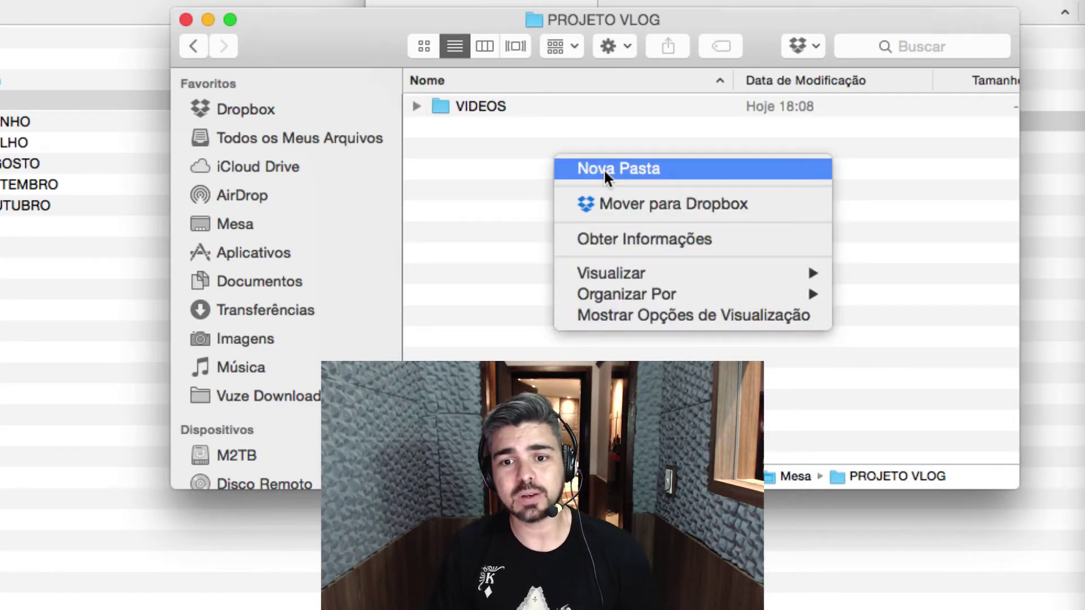
left_click(604, 168)
type("AUDIOS")
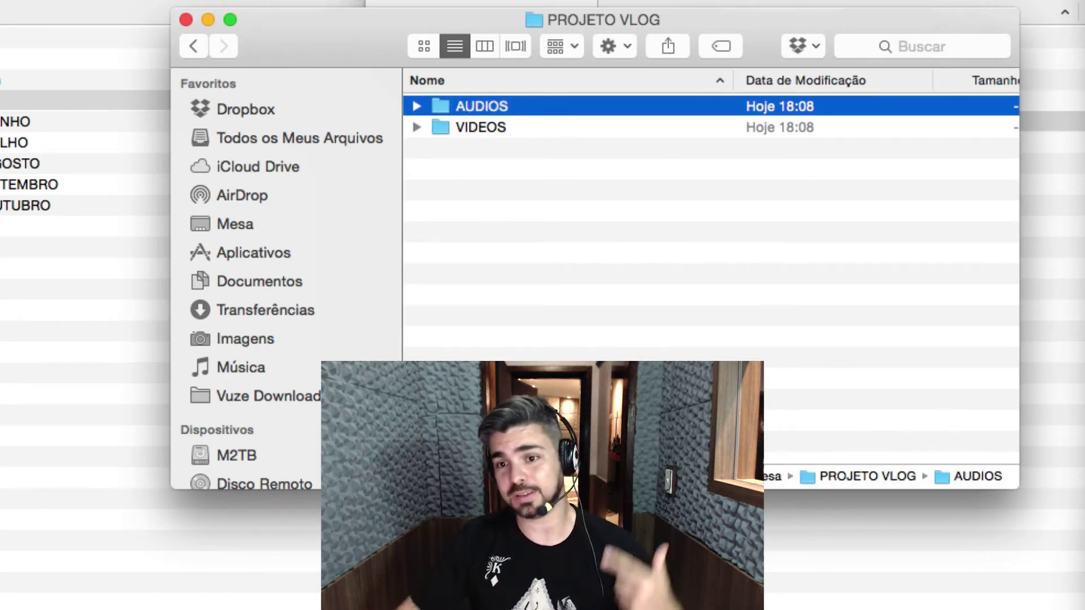
Create a subfolder named IMAGENS inside PROJETO VLOG.
left_click(575, 198)
right_click(576, 198)
left_click(629, 206)
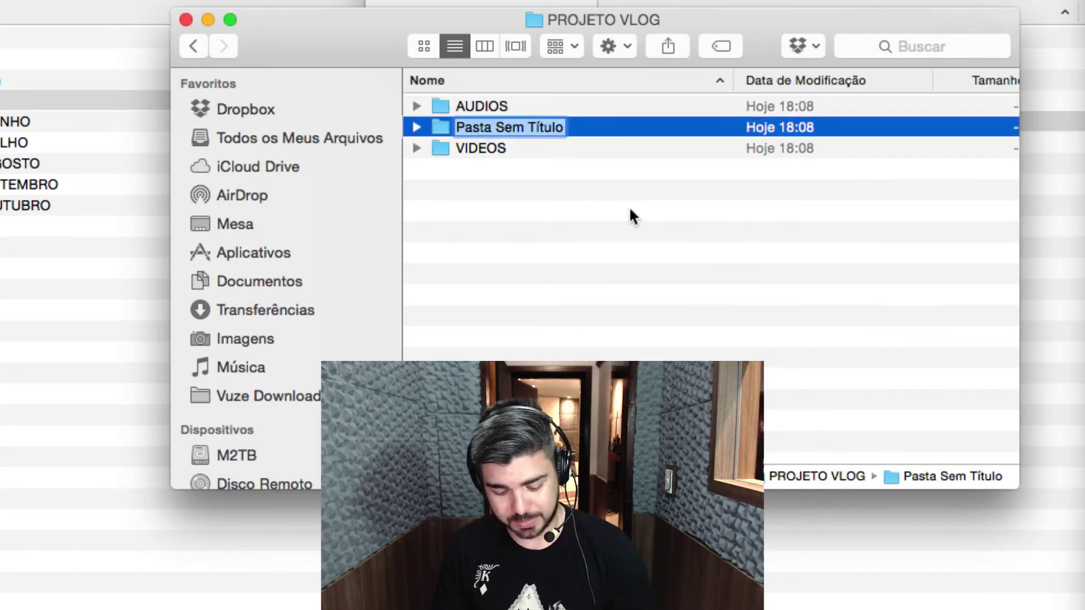
type("IMAGEN")
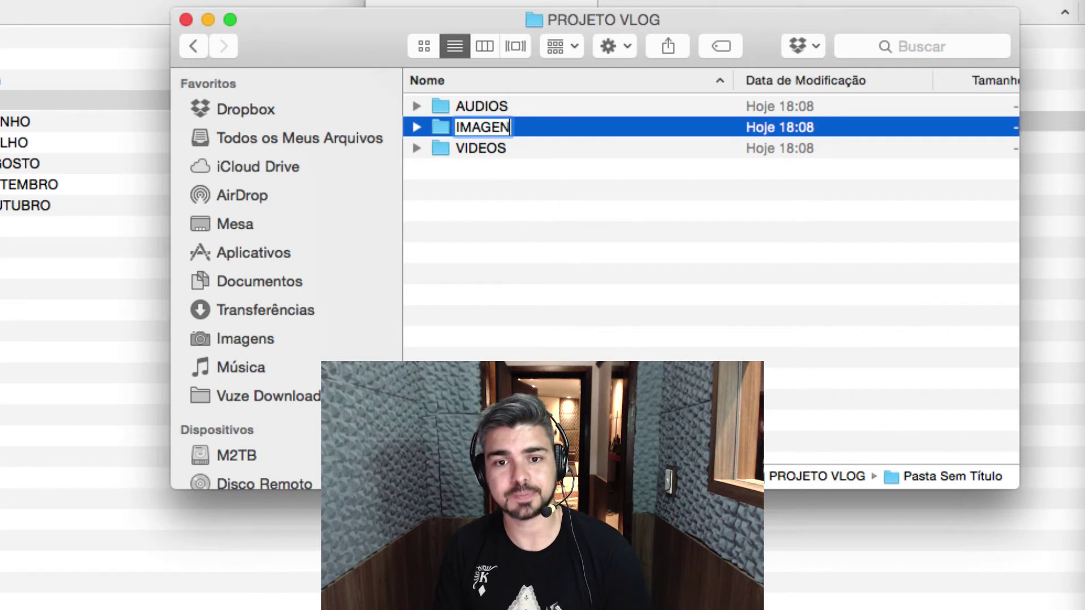
type("S")
key("Return")
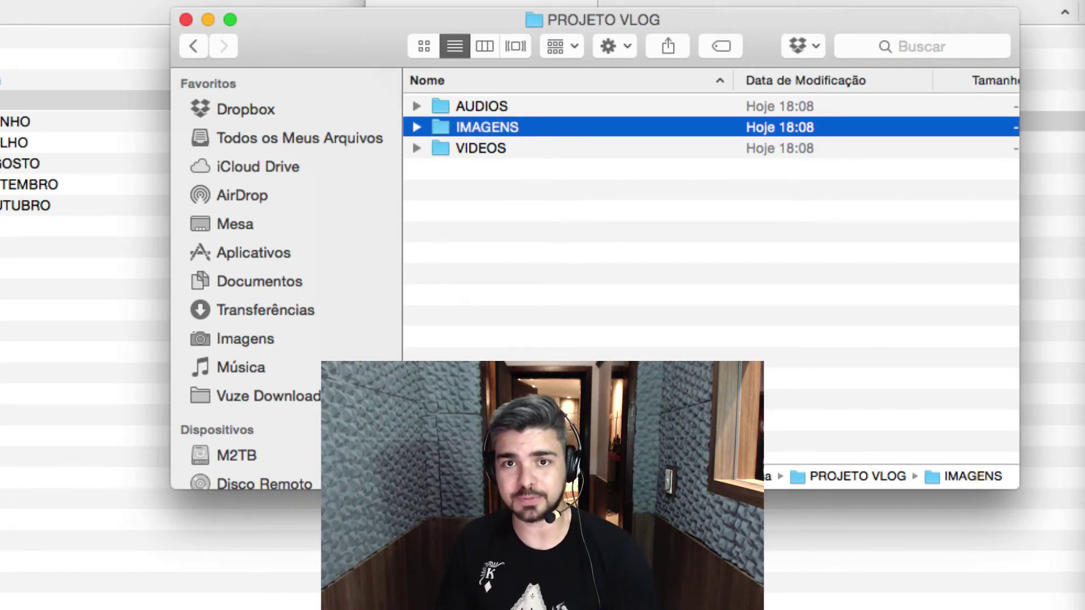
Create a subfolder named DOCUMENTOS inside PROJETO VLOG.
left_click(542, 230)
right_click(547, 211)
left_click(585, 205)
type("DOCUMENTOS")
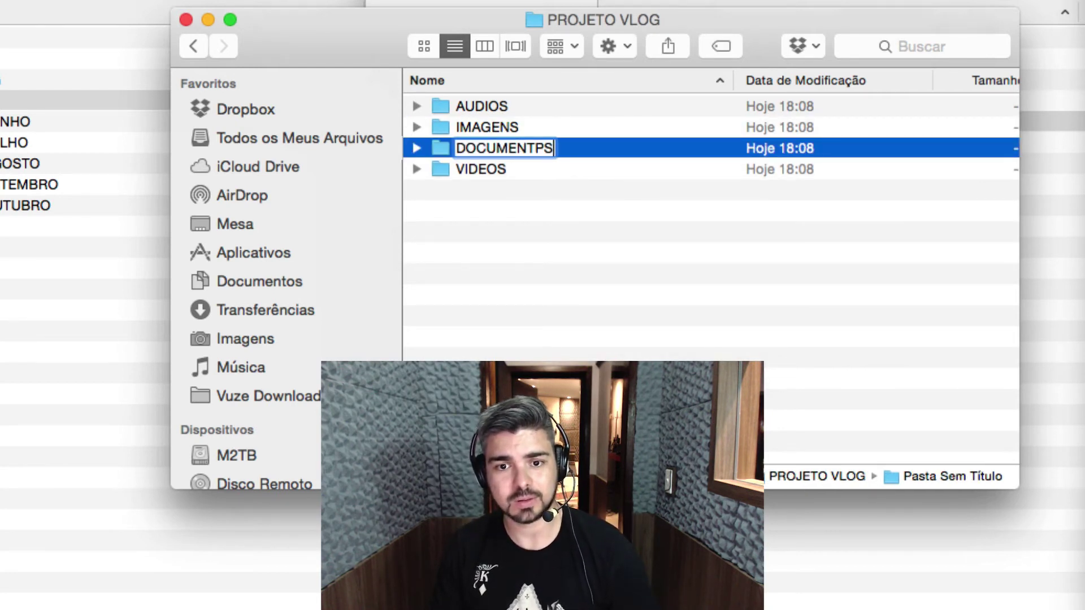
key("Return")
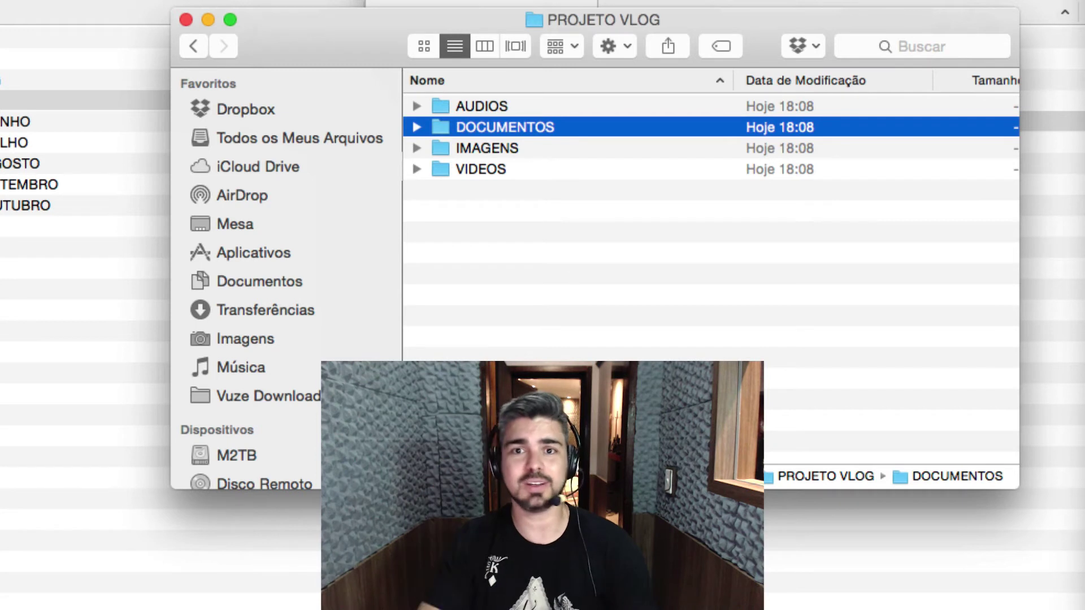
Create a subfolder named PROJETOS inside PROJETO VLOG.
right_click(530, 221)
left_click(582, 226)
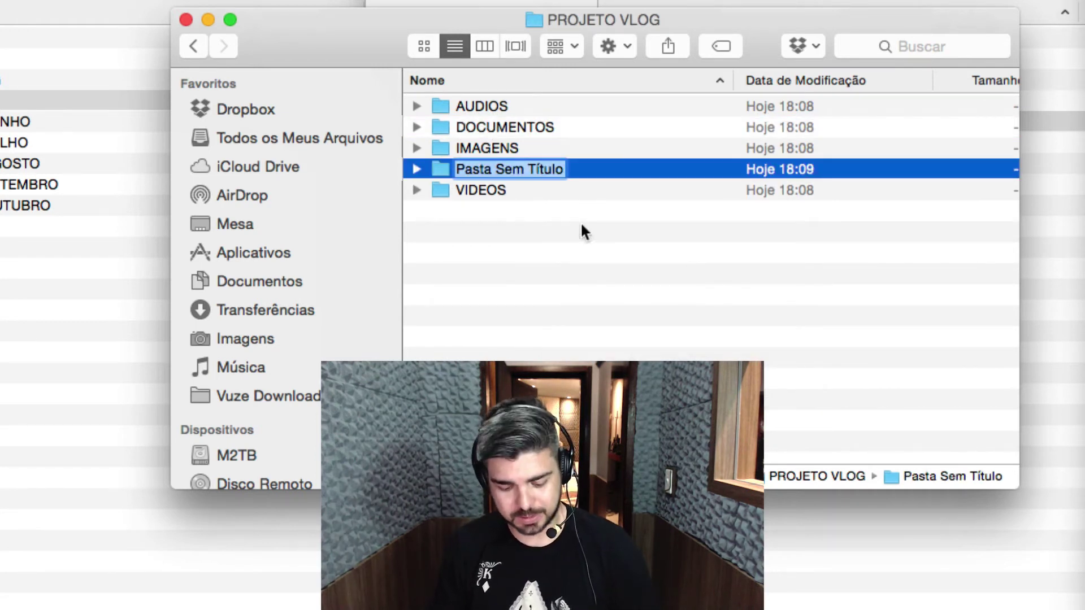
type("PROJET")
key("BackSpace")
type("ETOS")
key("Return")
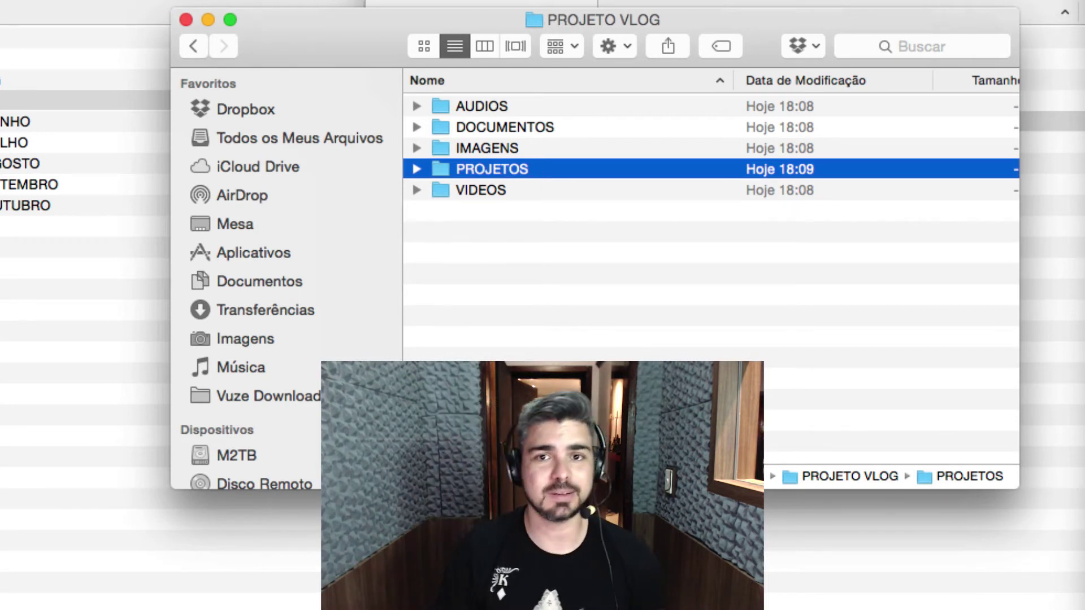
Create another subfolder inside PROJETO VLOG and begin its name with EXPO.
left_click(599, 218)
right_click(578, 225)
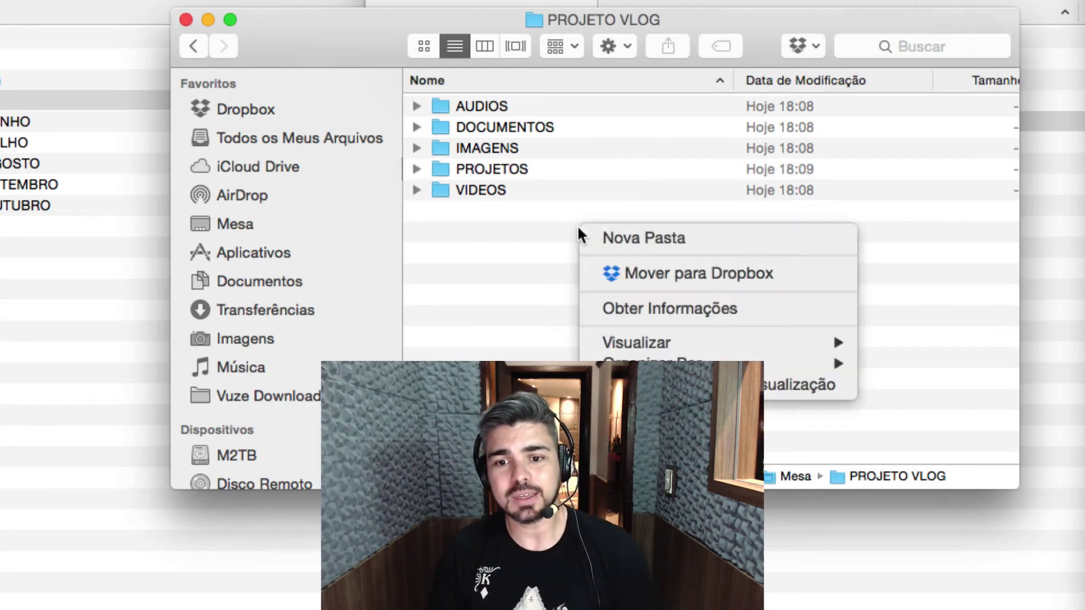
left_click(618, 237)
type("EXPO")
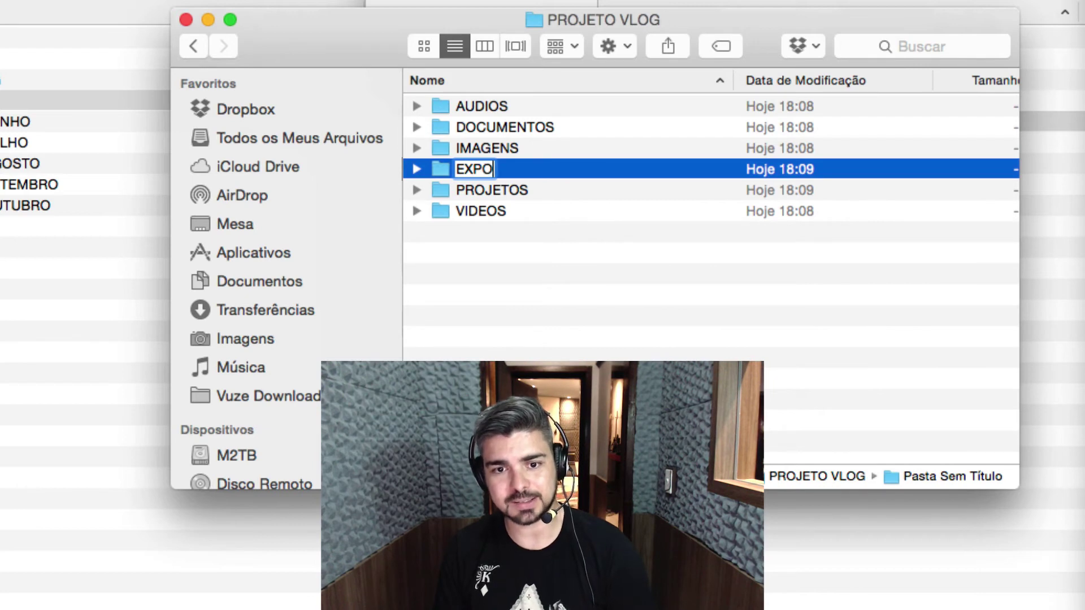